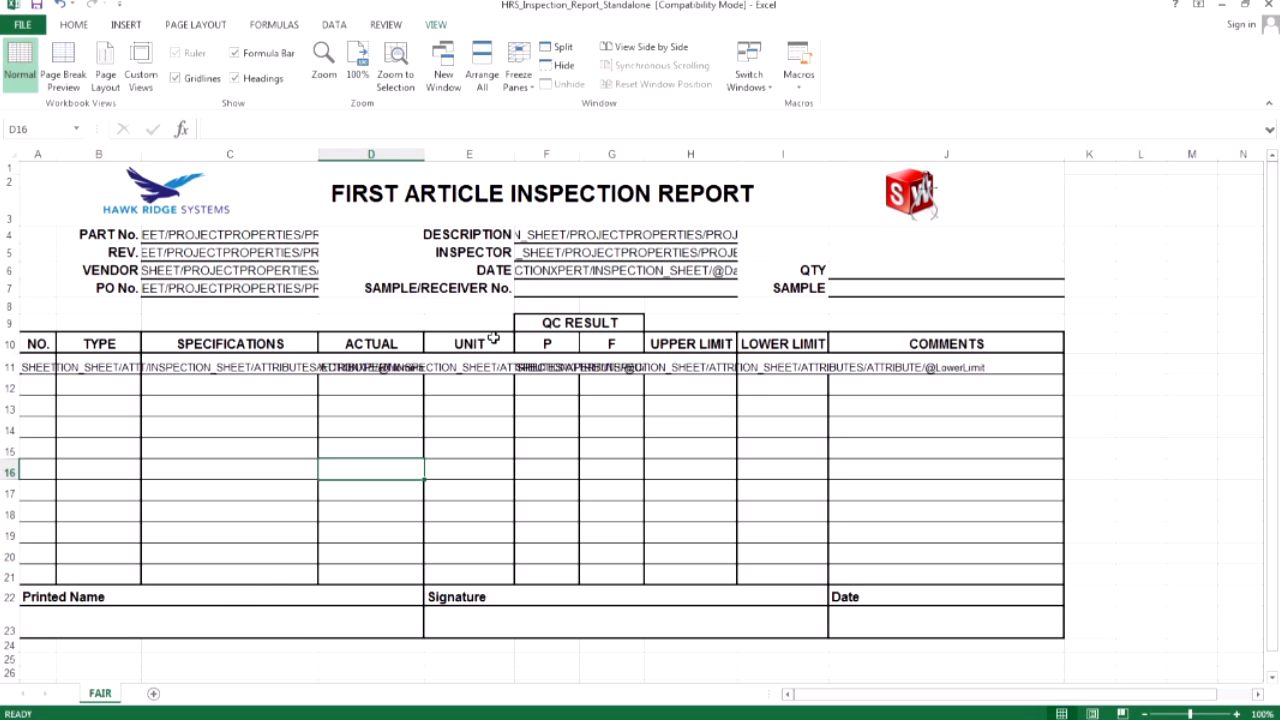
Check the LOWER PLATE workbook, then return to the template and select Printed Name row 22.
left_click(750, 78)
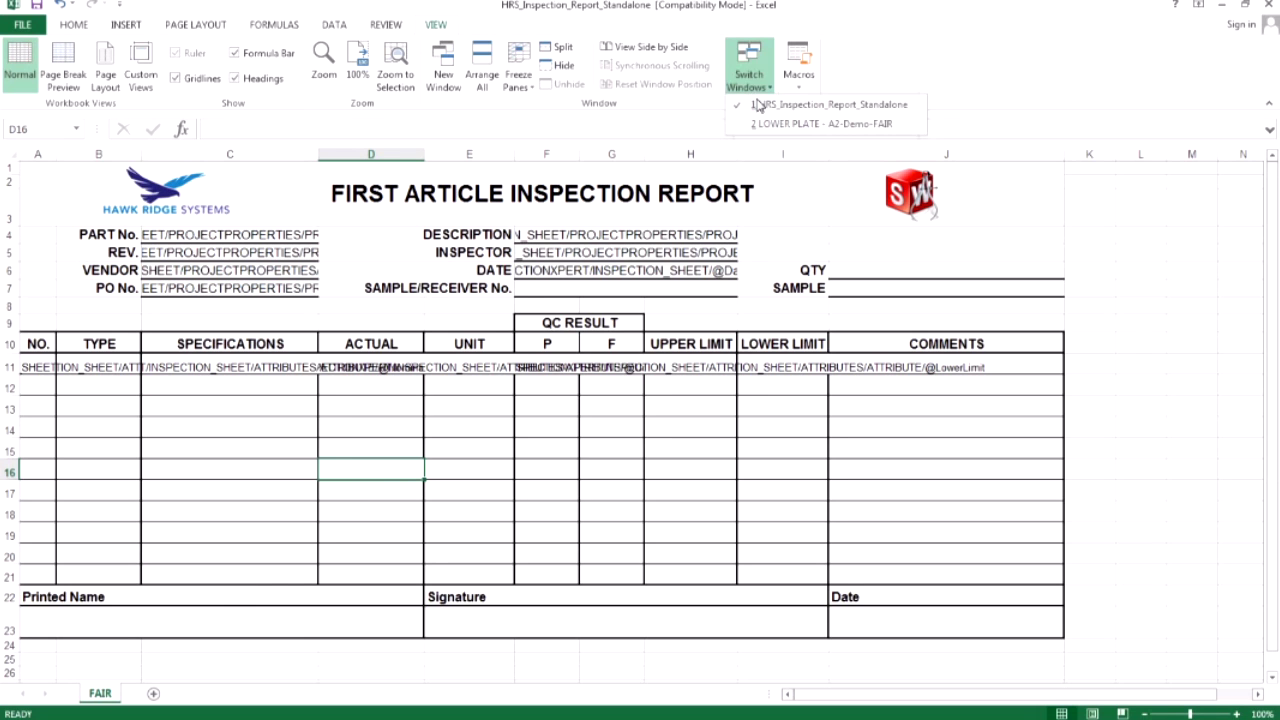
left_click(771, 127)
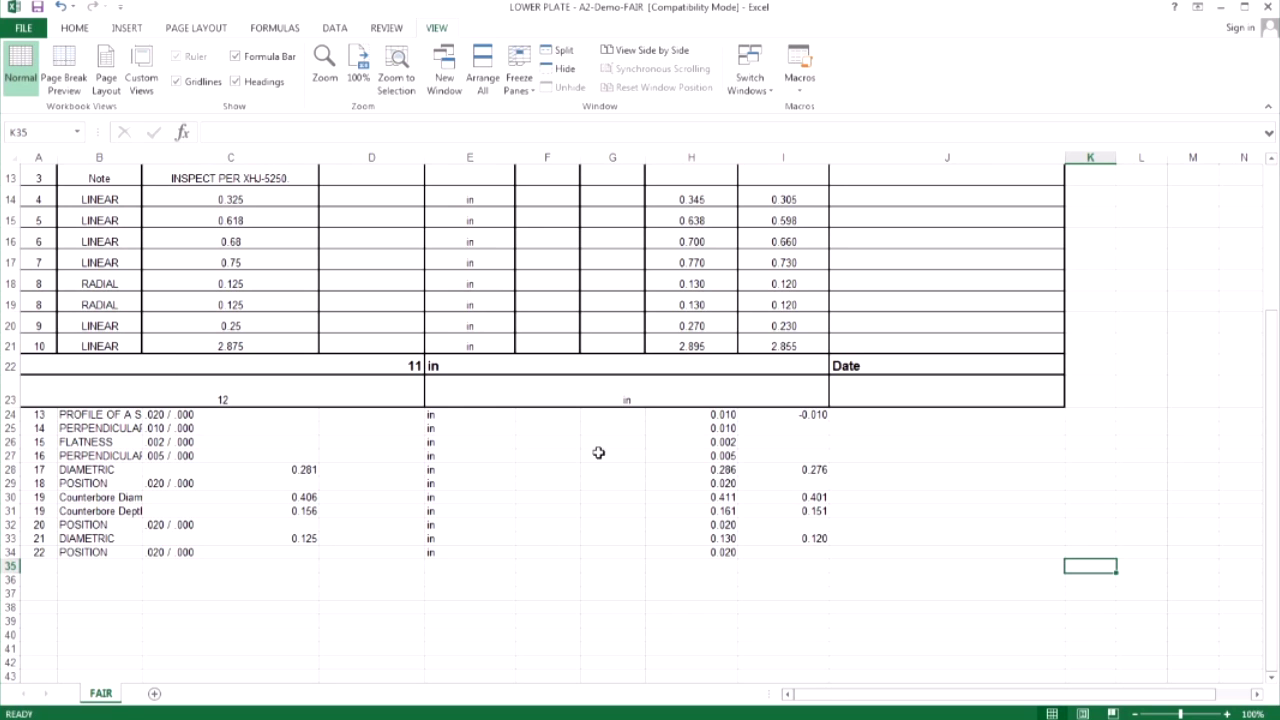
left_click(751, 80)
left_click(820, 107)
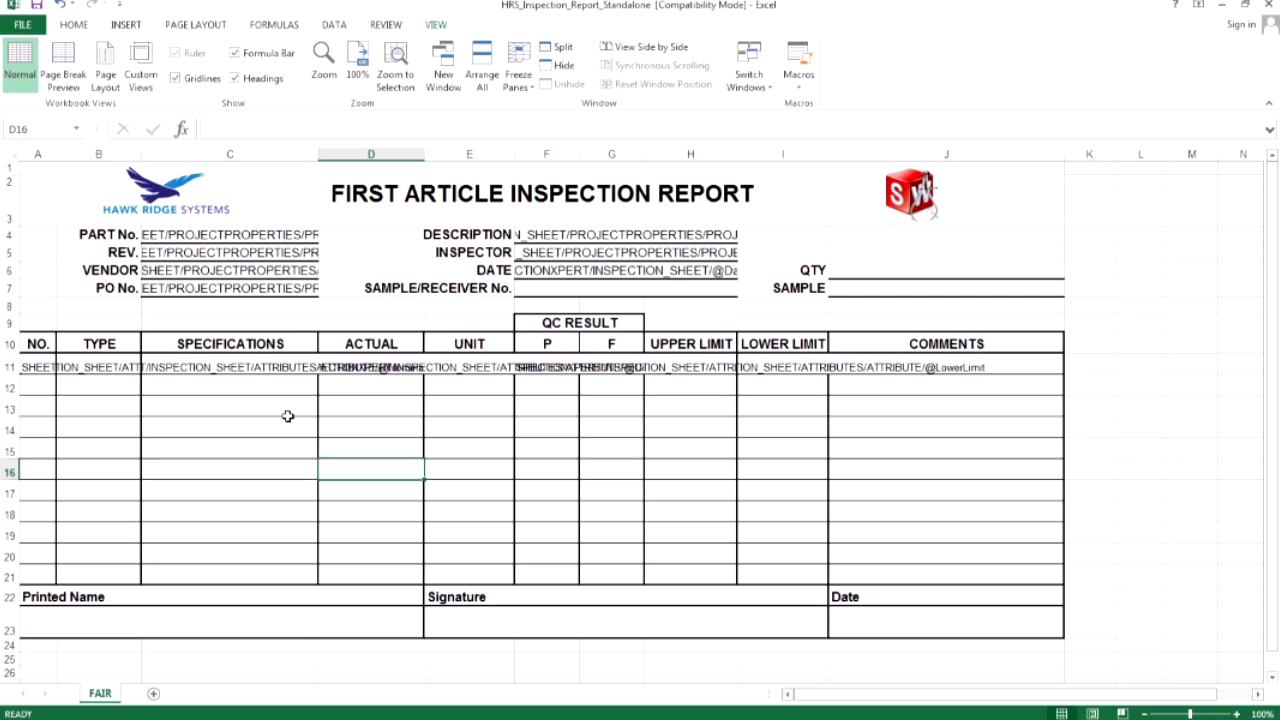
left_click(8, 596)
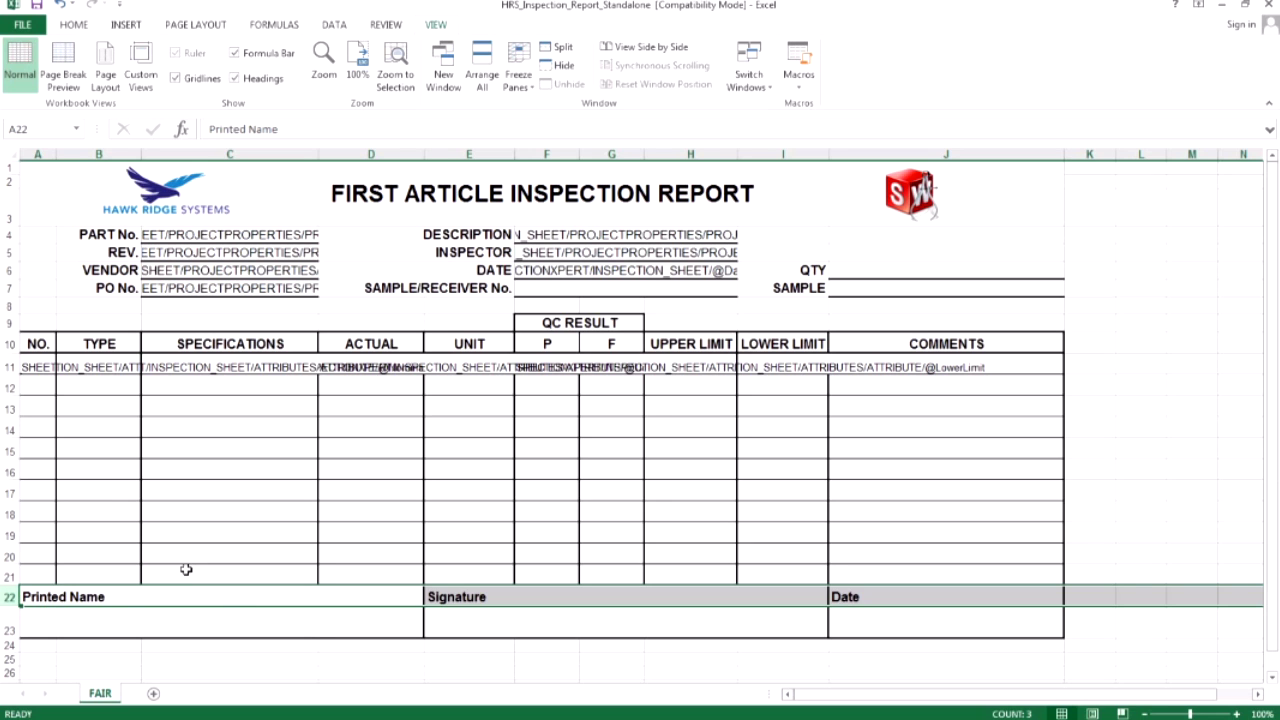
left_click(256, 26)
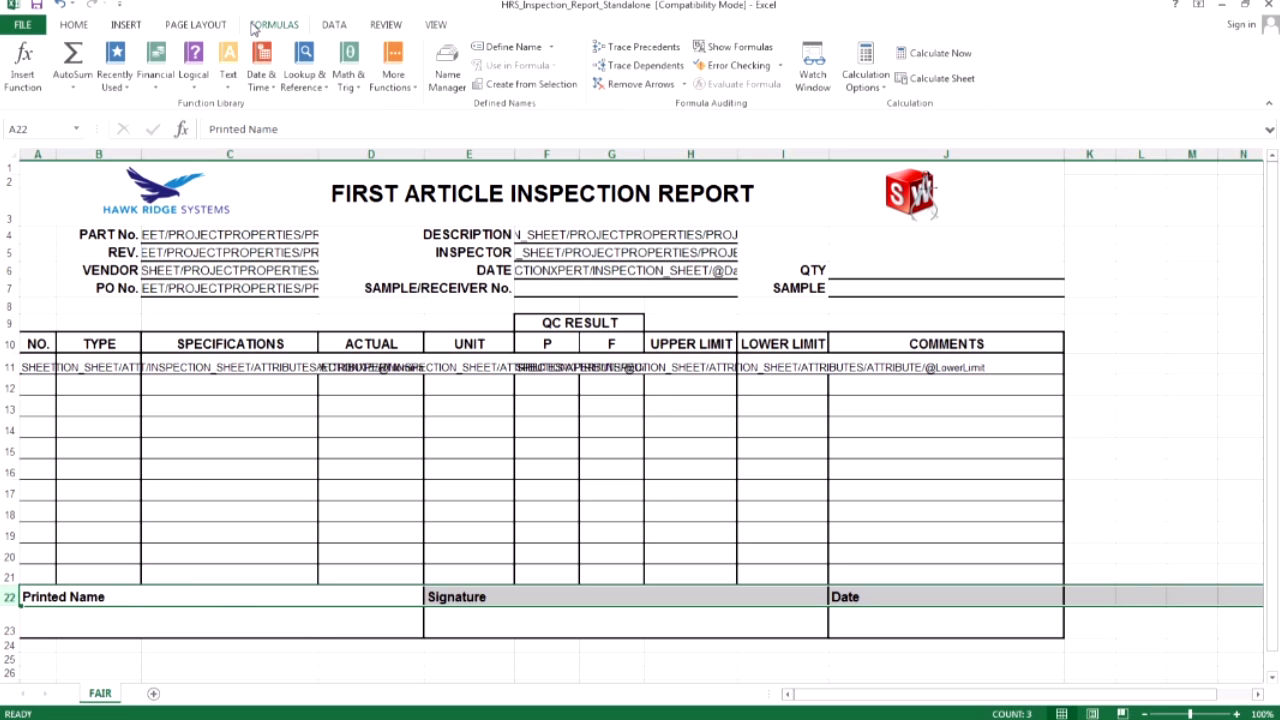
In Name Manager, start a new name IXFooterRow001 referring to =FAIR!$22:$22.
left_click(451, 76)
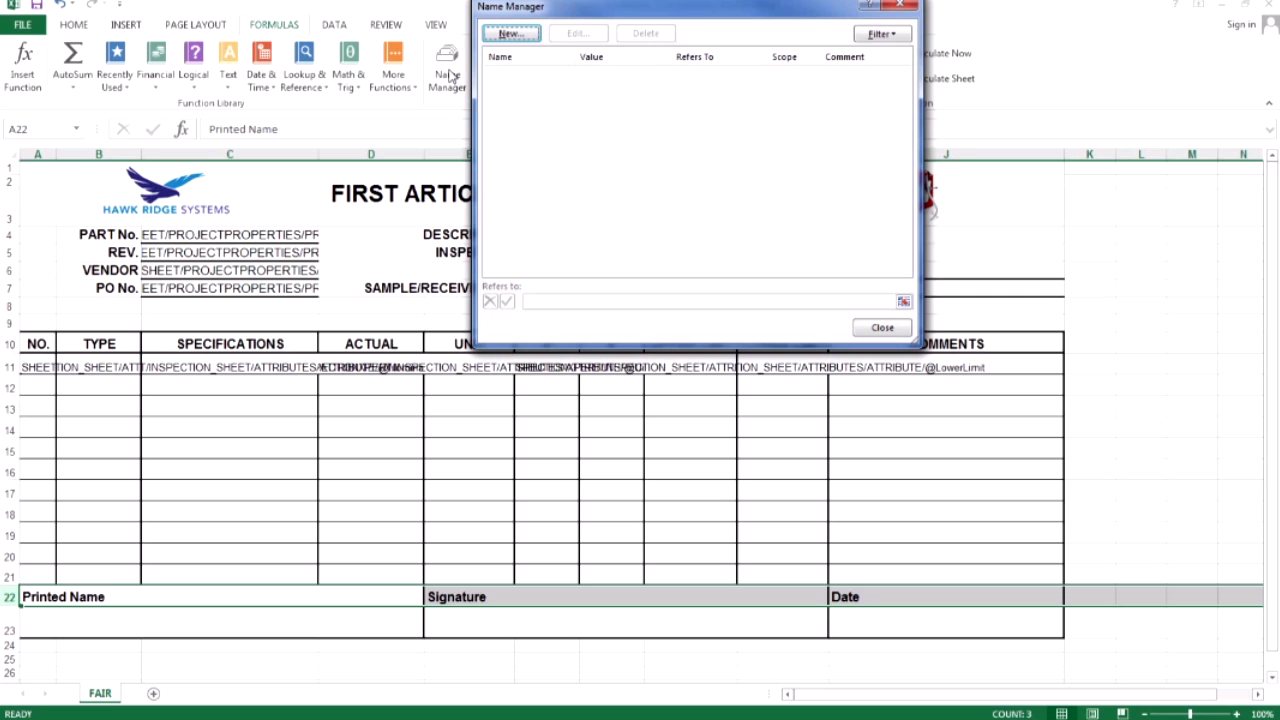
left_click(510, 34)
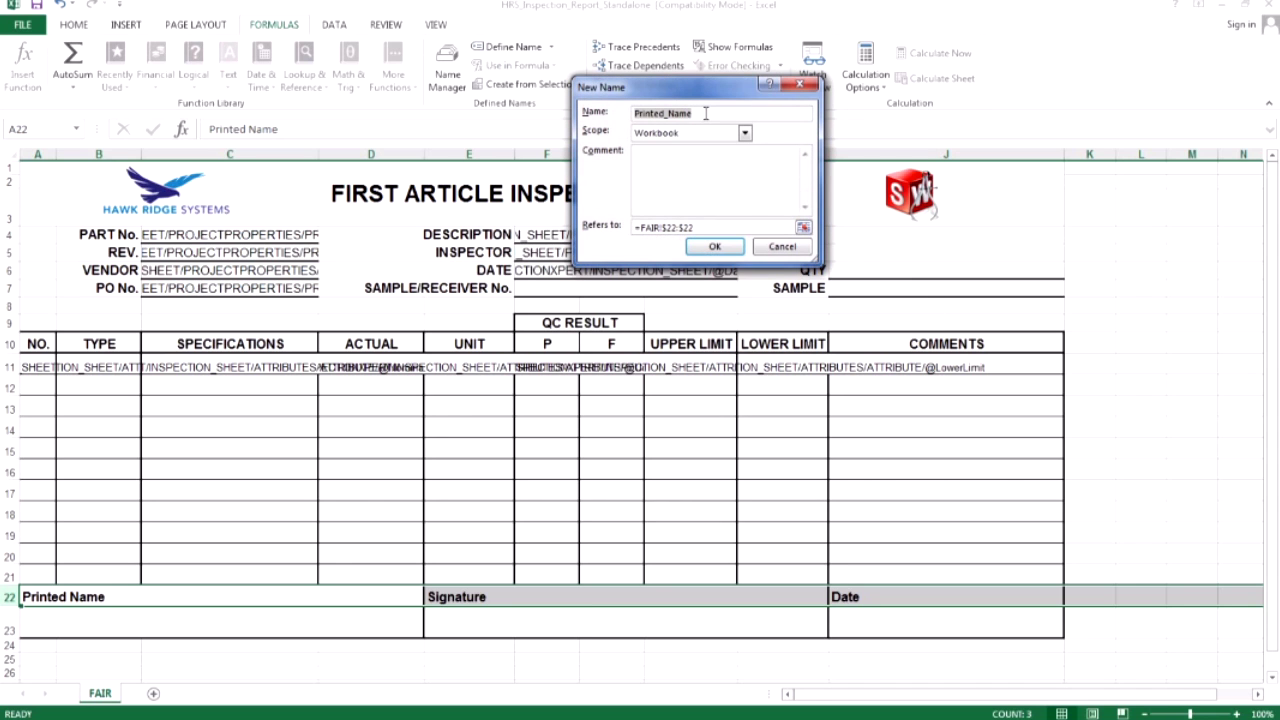
type("IXFooterRow001")
Confirm the IXFooterRow001 name for row 22 and close Name Manager.
left_click(714, 246)
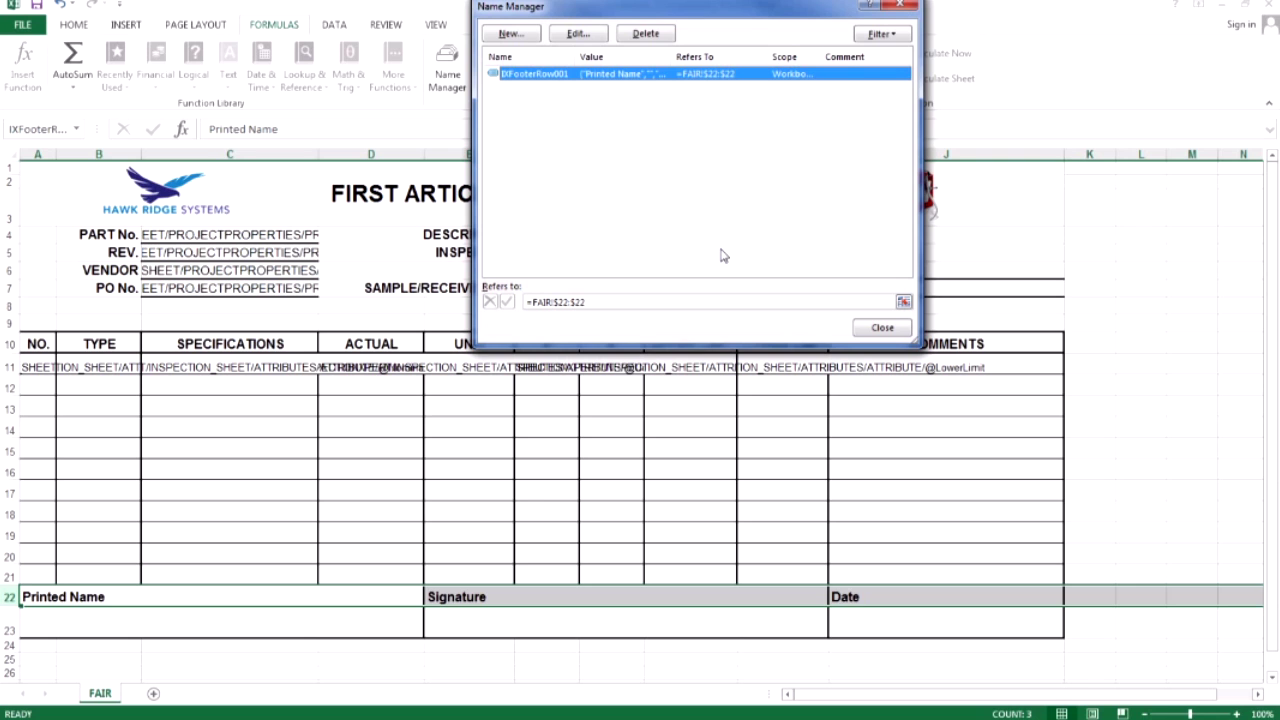
left_click(889, 330)
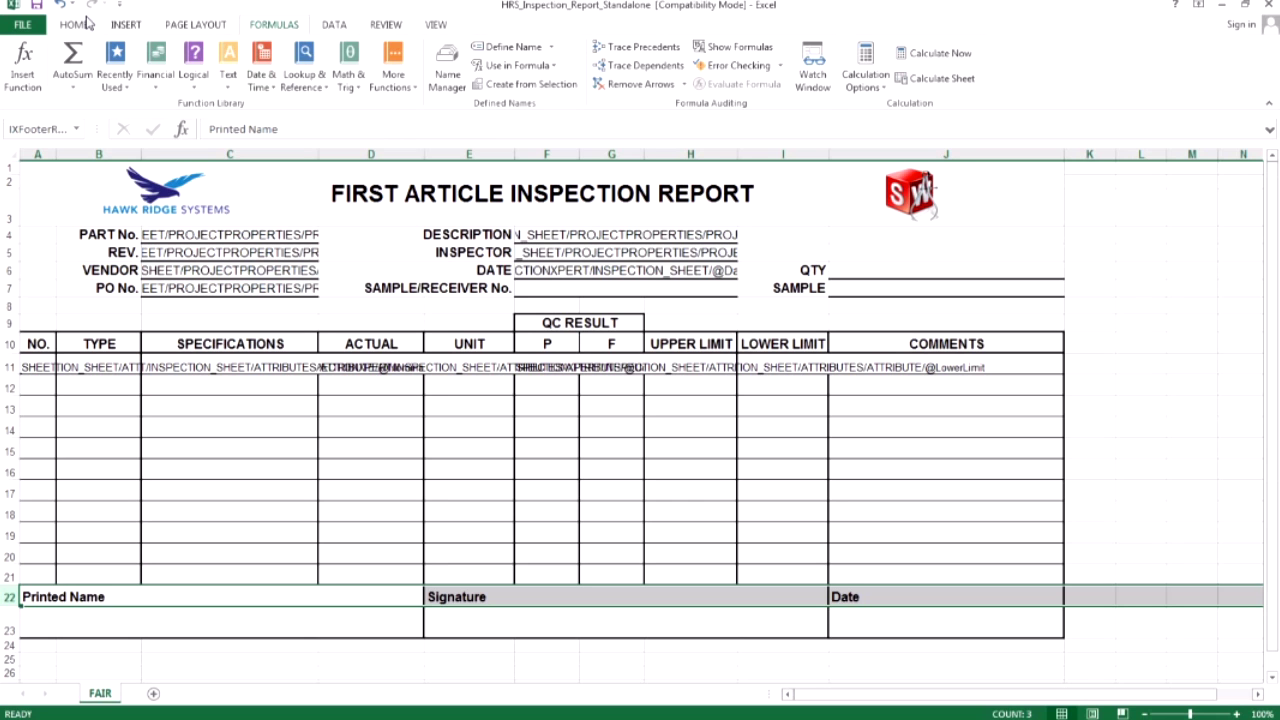
Close the HRS template workbook and switch to SOLIDWORKS Inspection.
left_click(1268, 5)
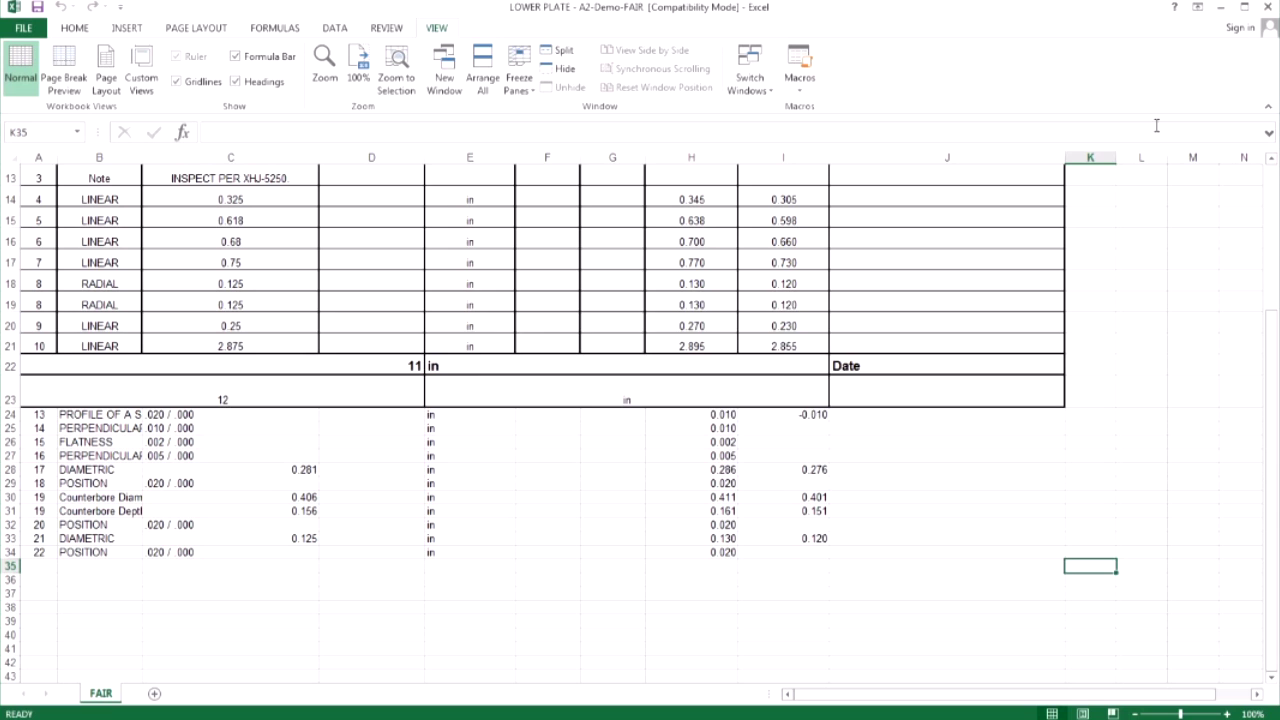
key("alt+Tab")
key("alt+Tab")
key("alt+Tab")
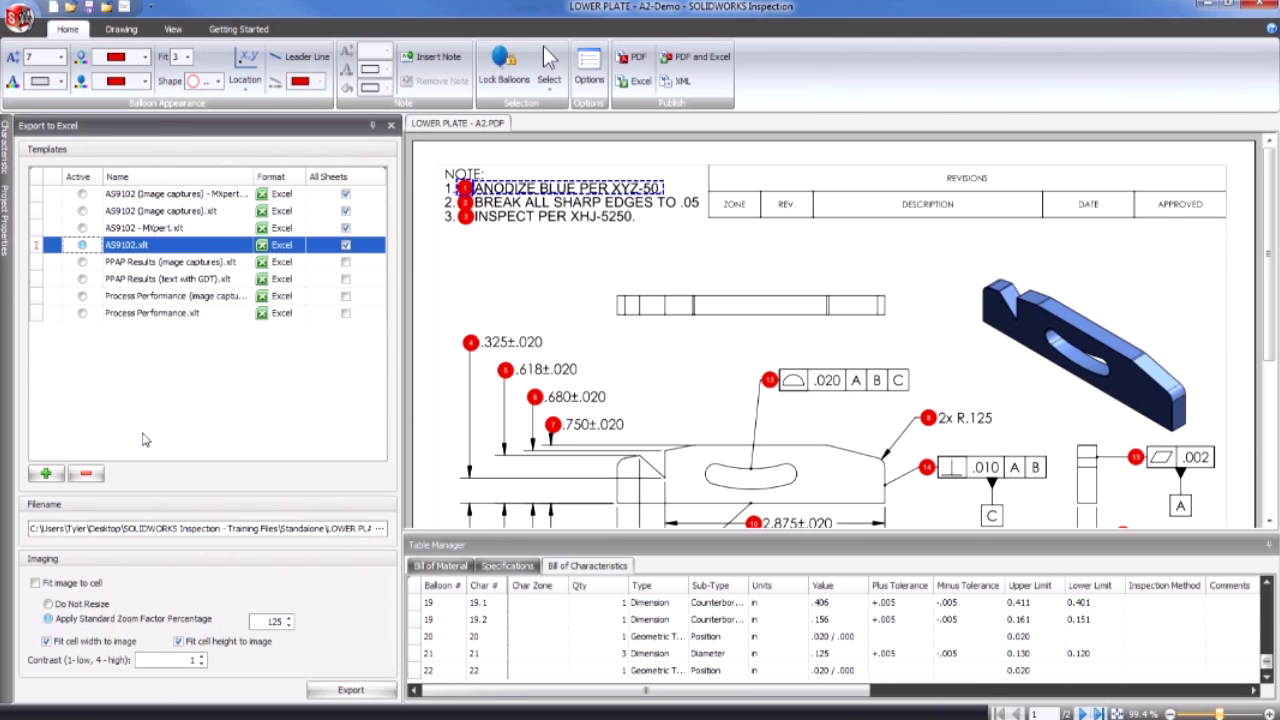
Add HRS_Inspection_Report_Standalone from Inspection Templates\Standalone to the Export to Excel templates.
left_click(47, 475)
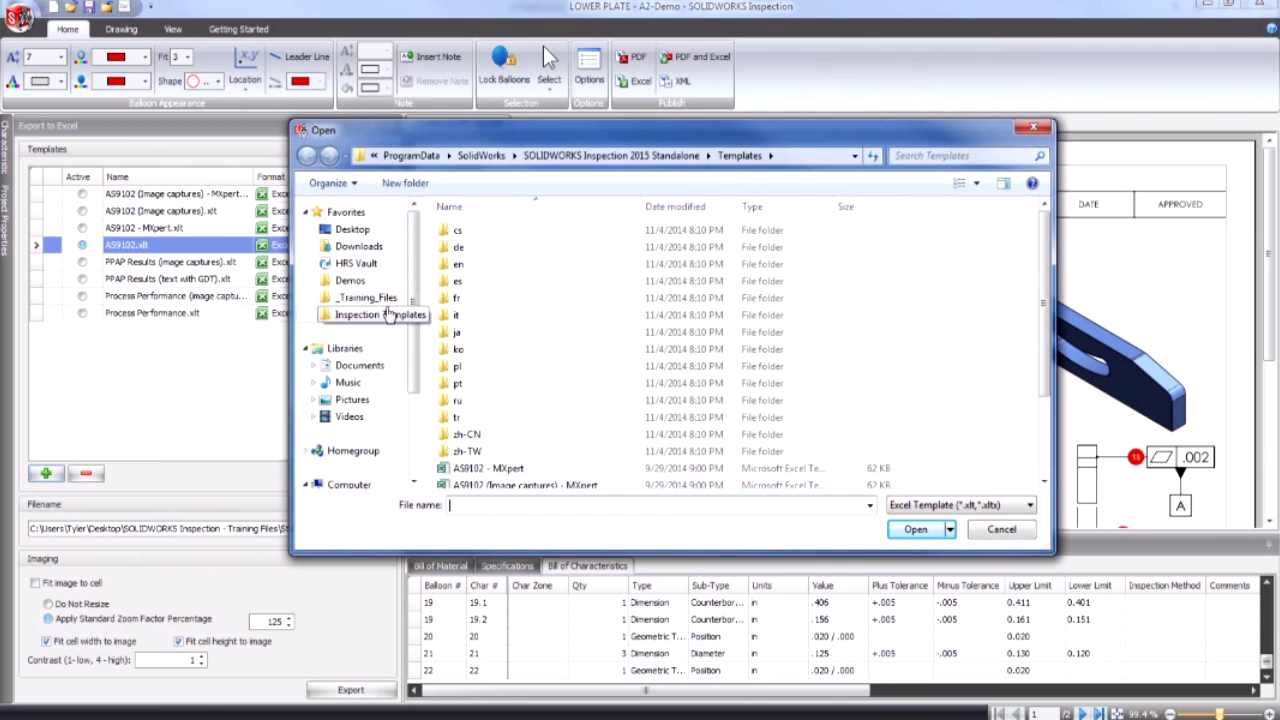
left_click(388, 314)
double_click(476, 250)
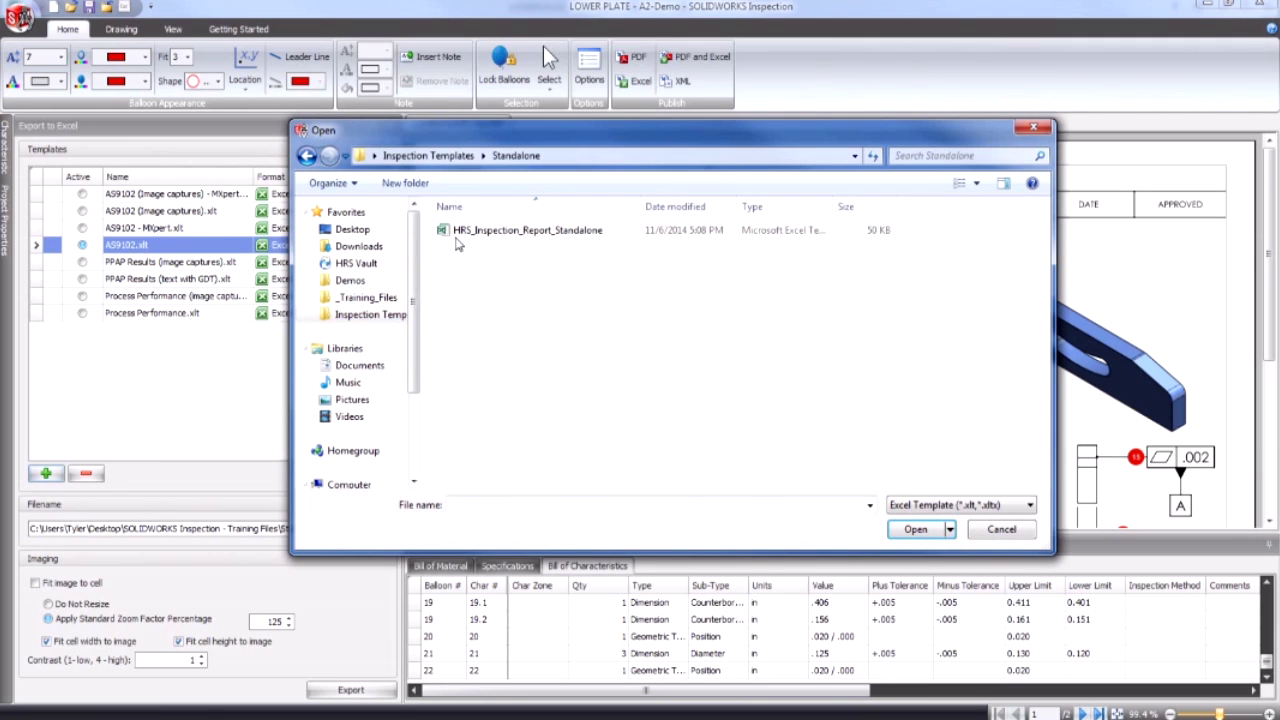
left_click(527, 230)
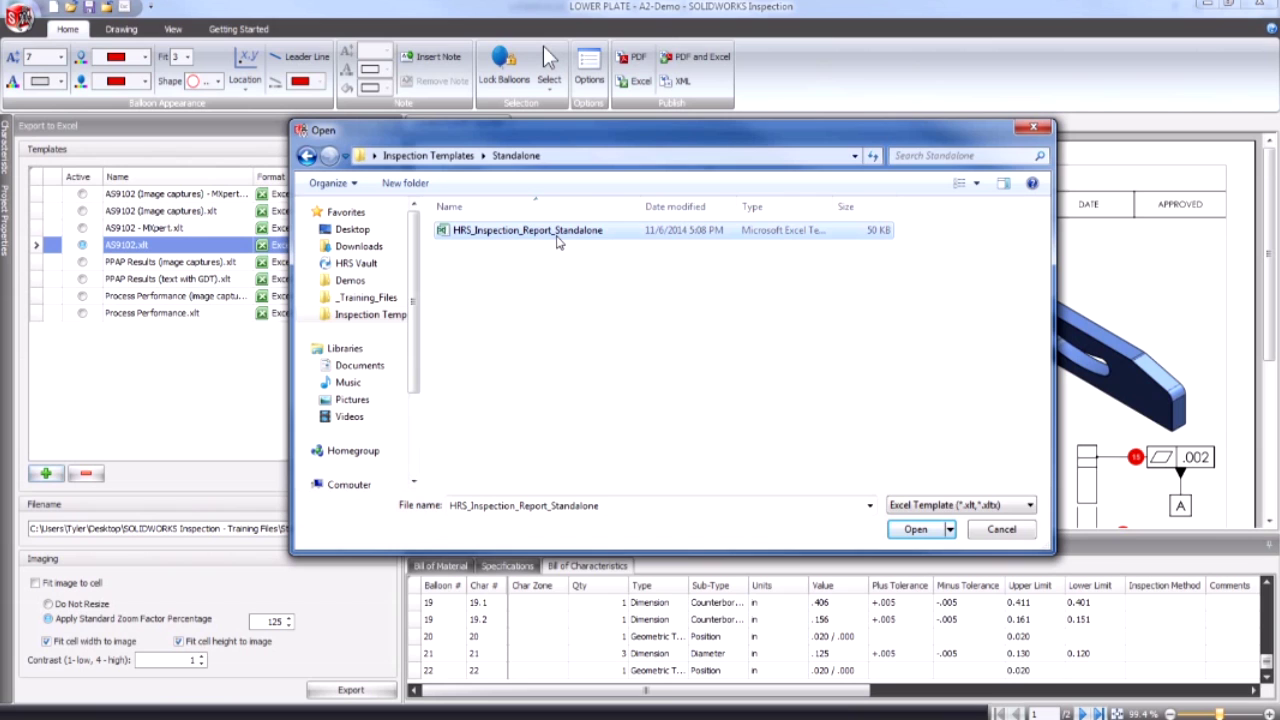
left_click(916, 529)
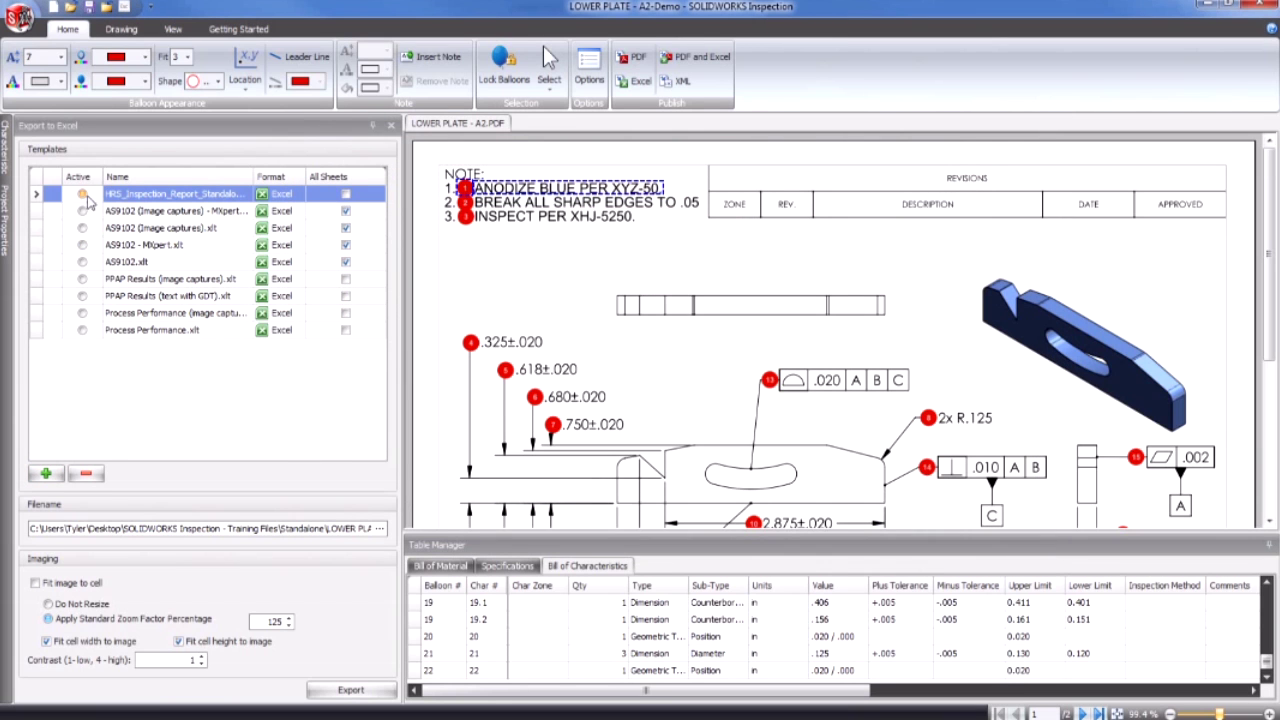
Activate the HRS template for all sheets and export, replacing LOWER PLATE - A2-Demo-FAIR.xlsx.
left_click(82, 194)
left_click(345, 194)
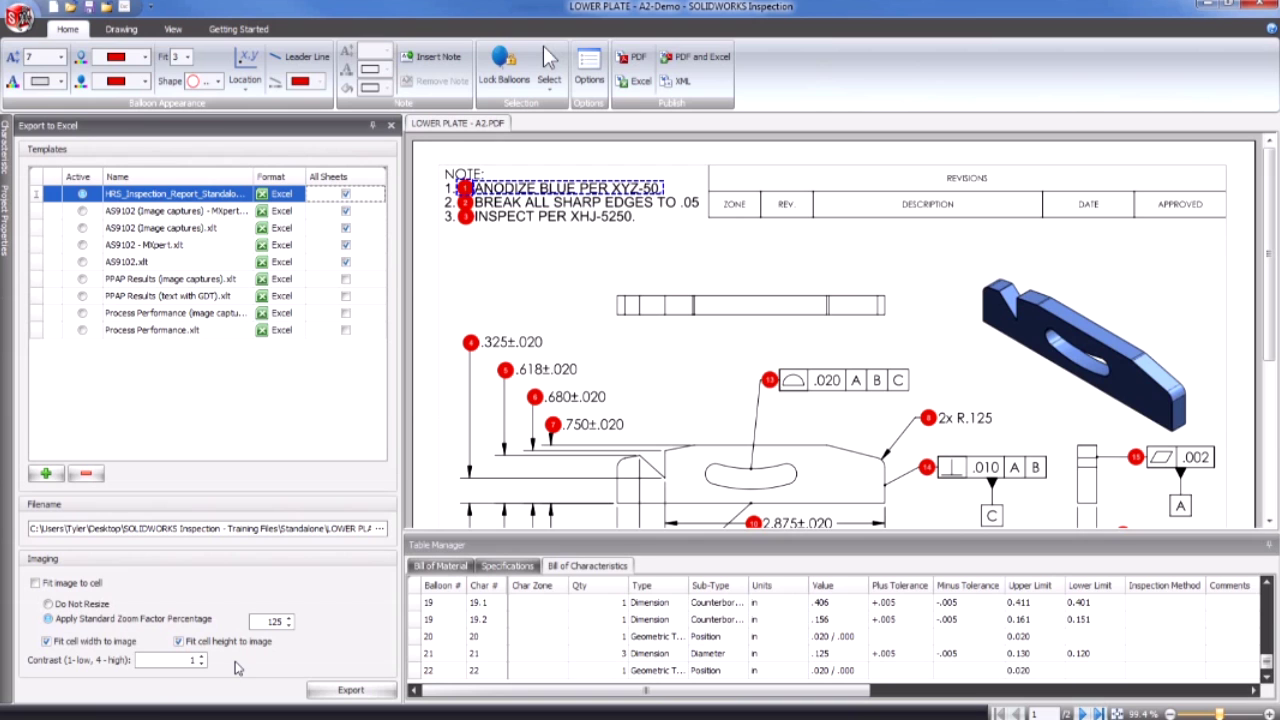
left_click(382, 692)
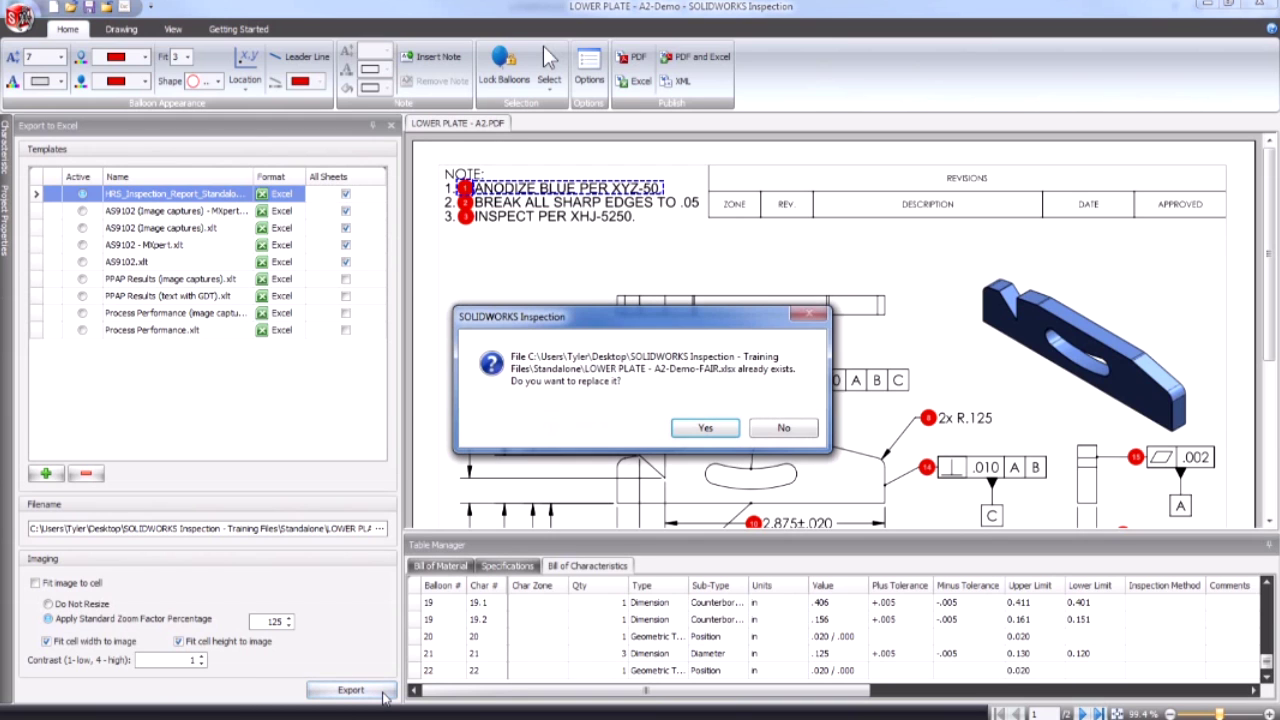
left_click(705, 428)
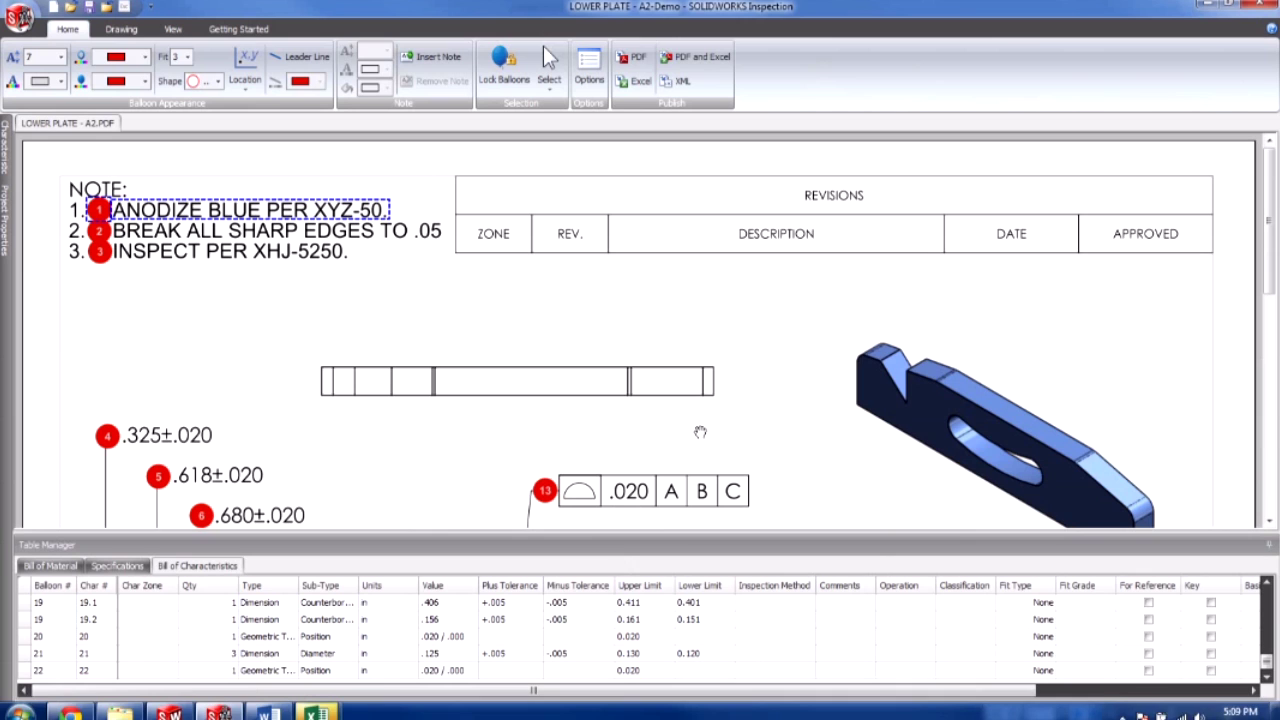
Bring up the exported LOWER PLATE report and scroll through characteristic rows 11–34.
mouse_move(333, 710)
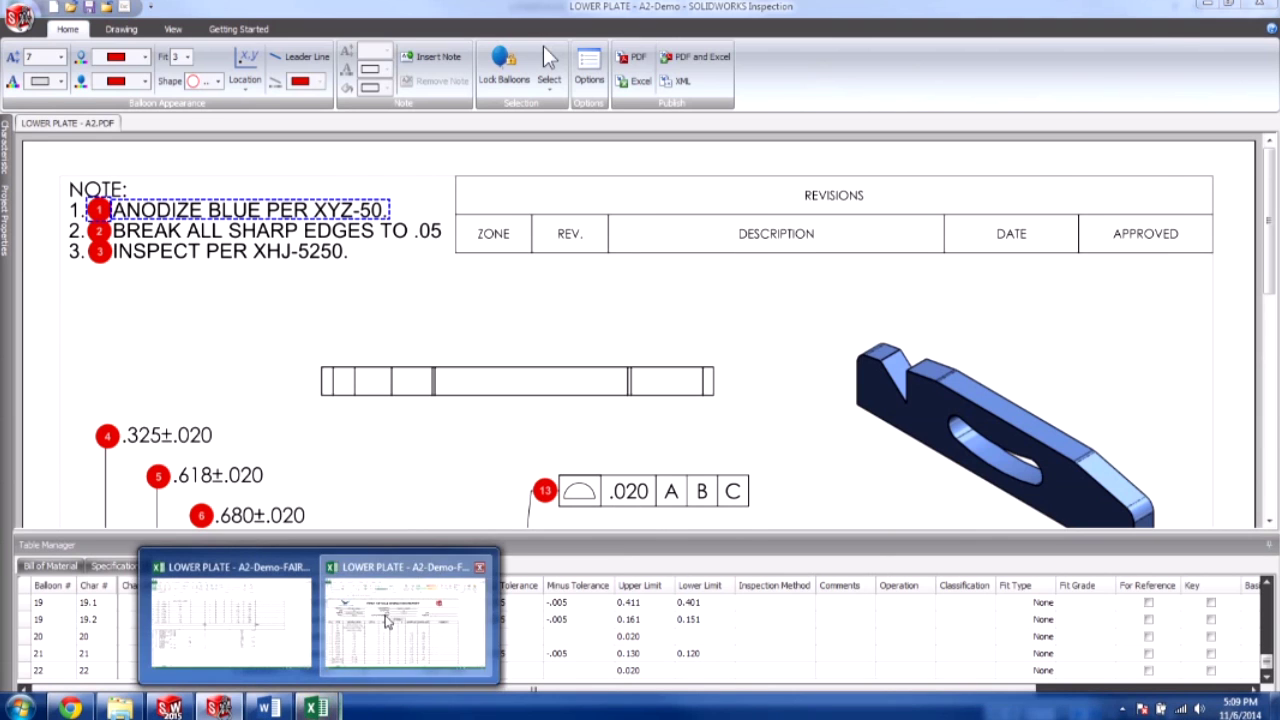
left_click(385, 612)
left_click(1114, 370)
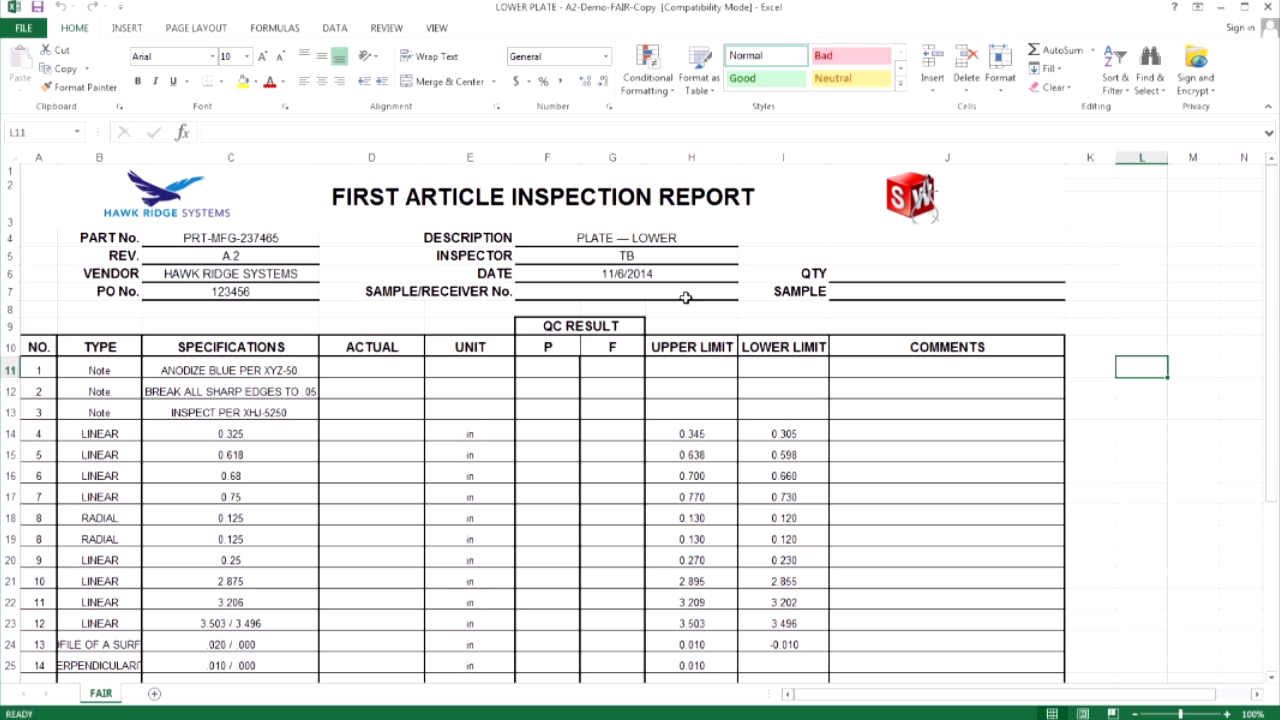
scroll(731, 291, "down", 2)
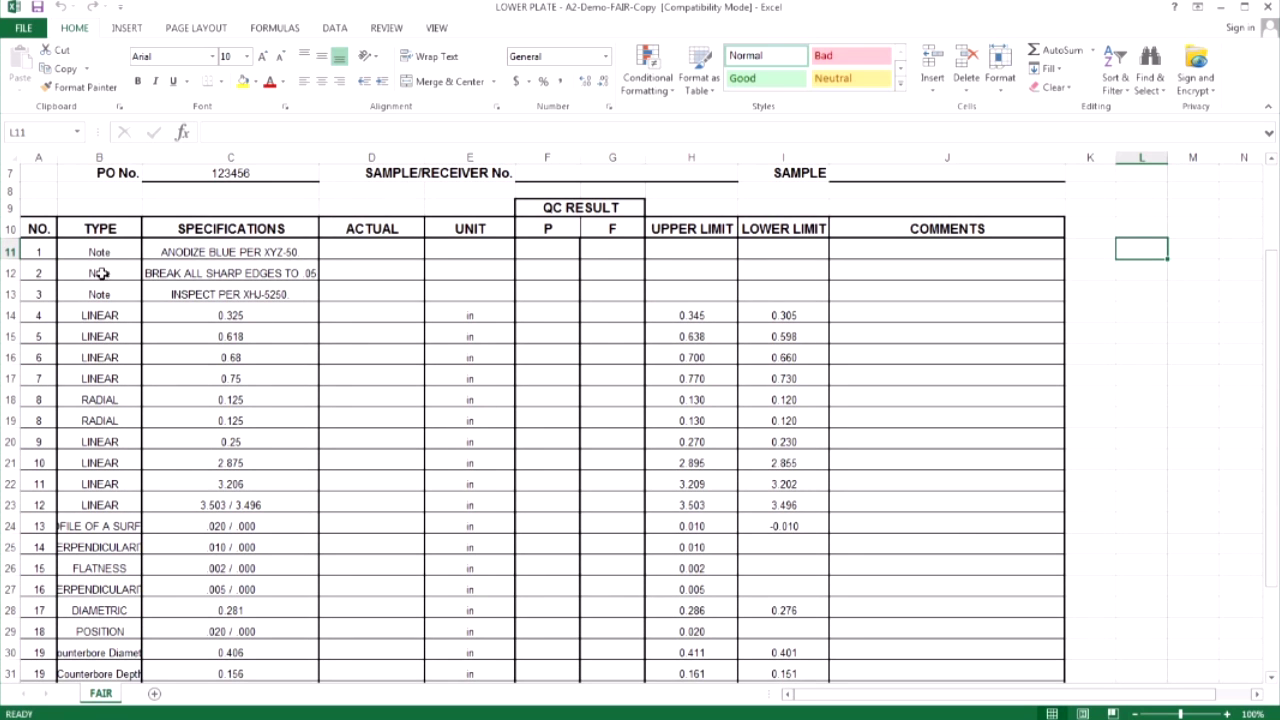
scroll(131, 458, "down", 3)
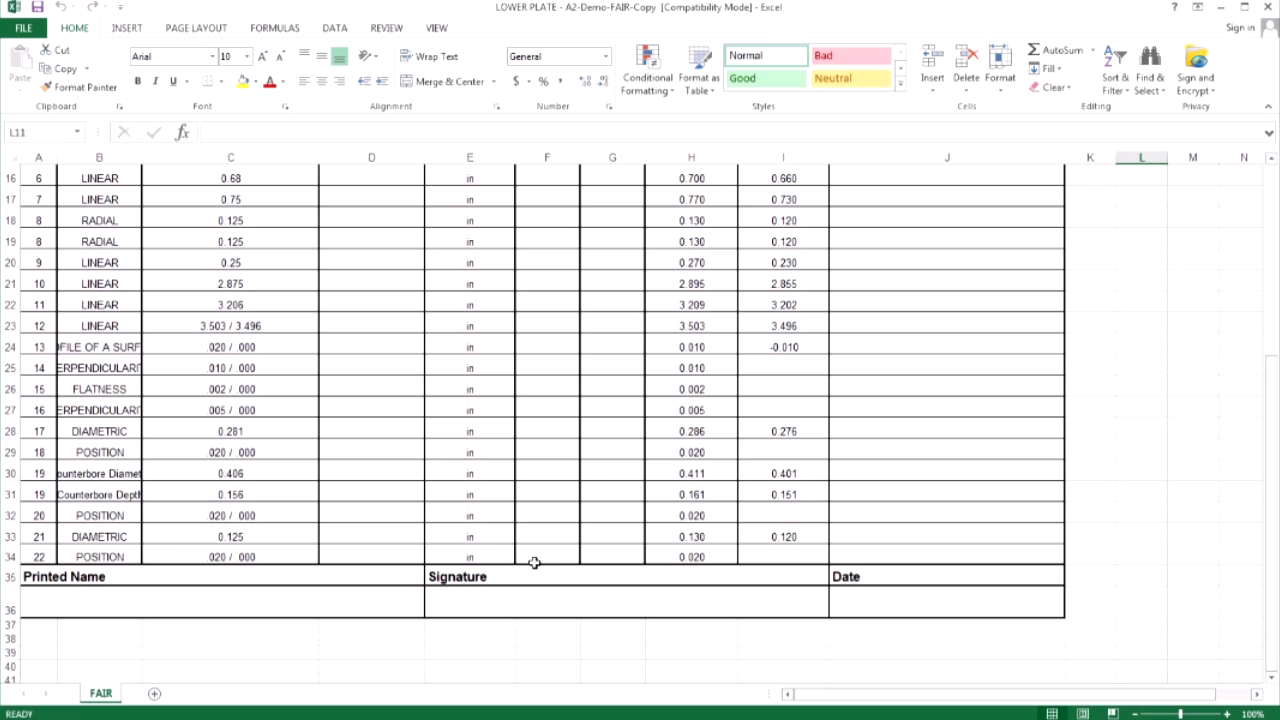
scroll(510, 552, "up", 2)
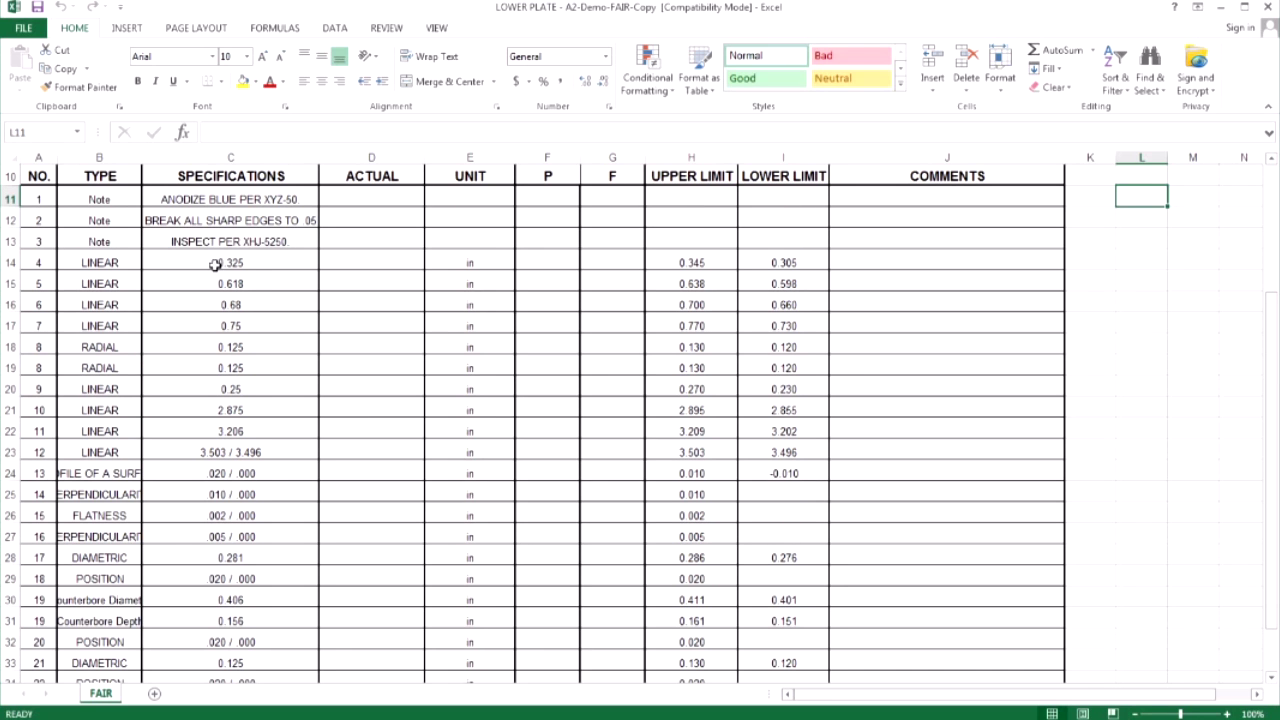
Enter actual values 0.325 in D14 and 0.7 in D15.
left_click(396, 263)
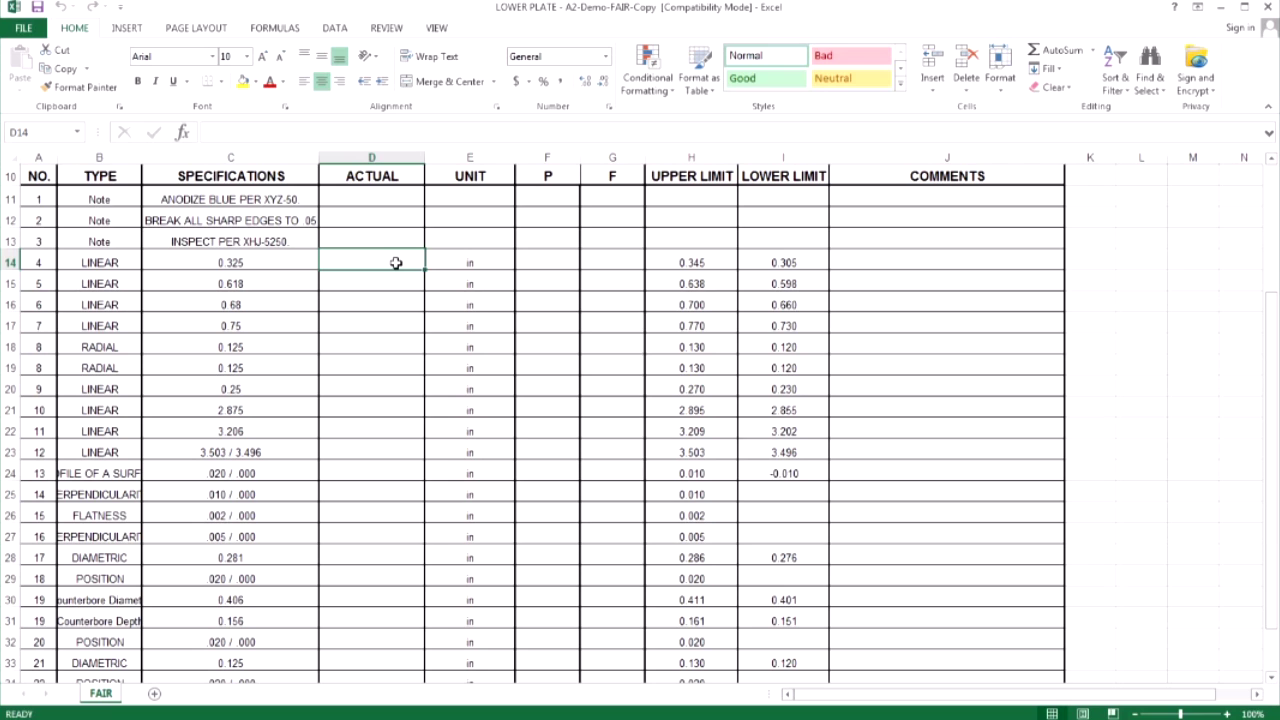
type(".3")
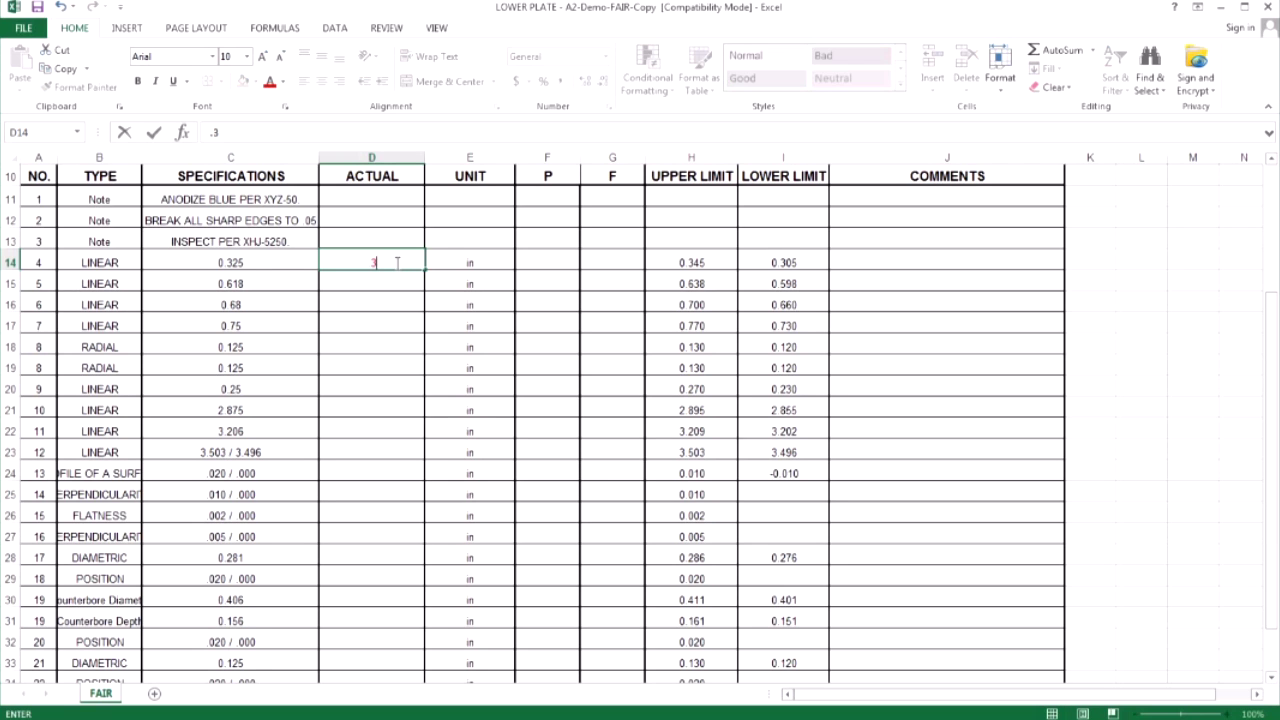
type("25")
key("Return")
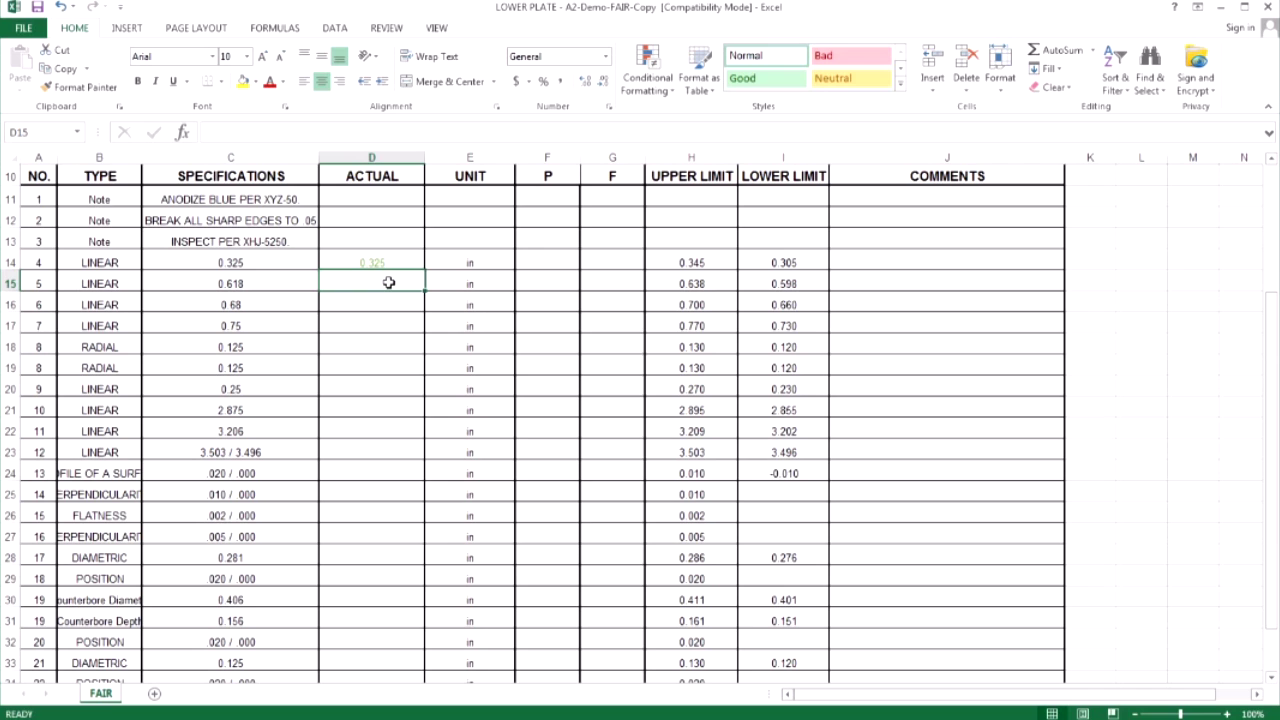
type(".7")
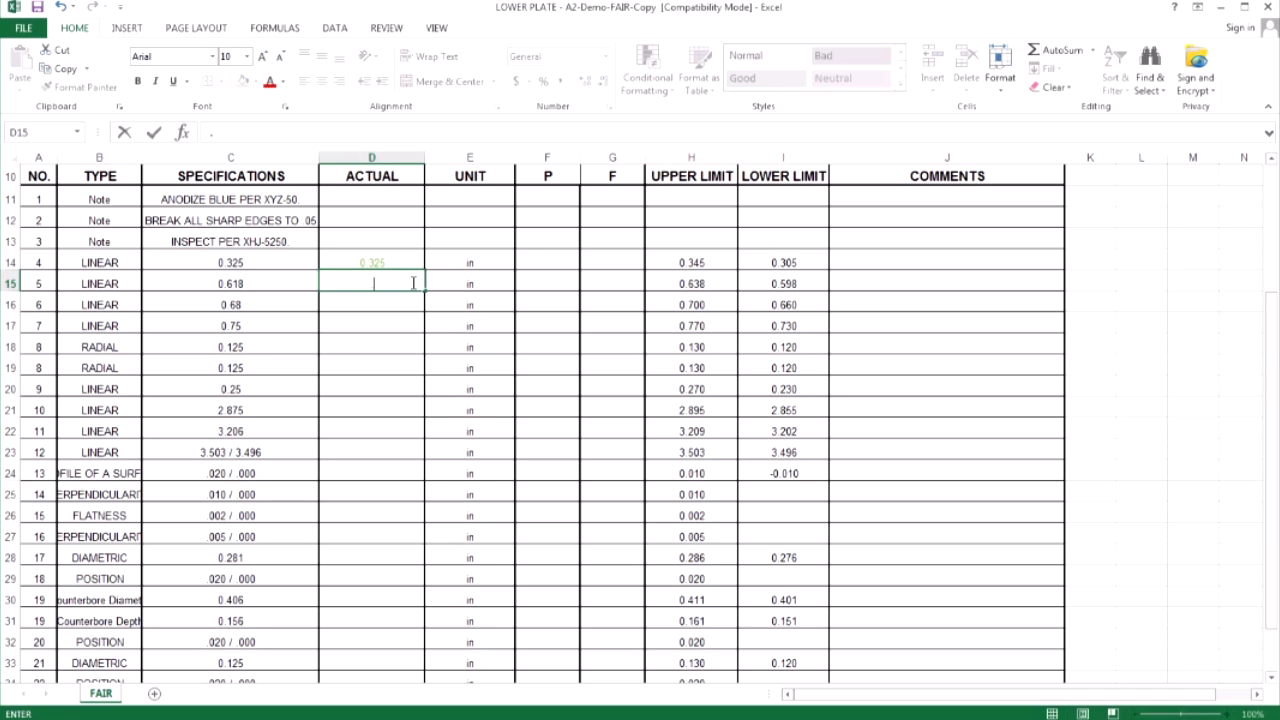
key("Return")
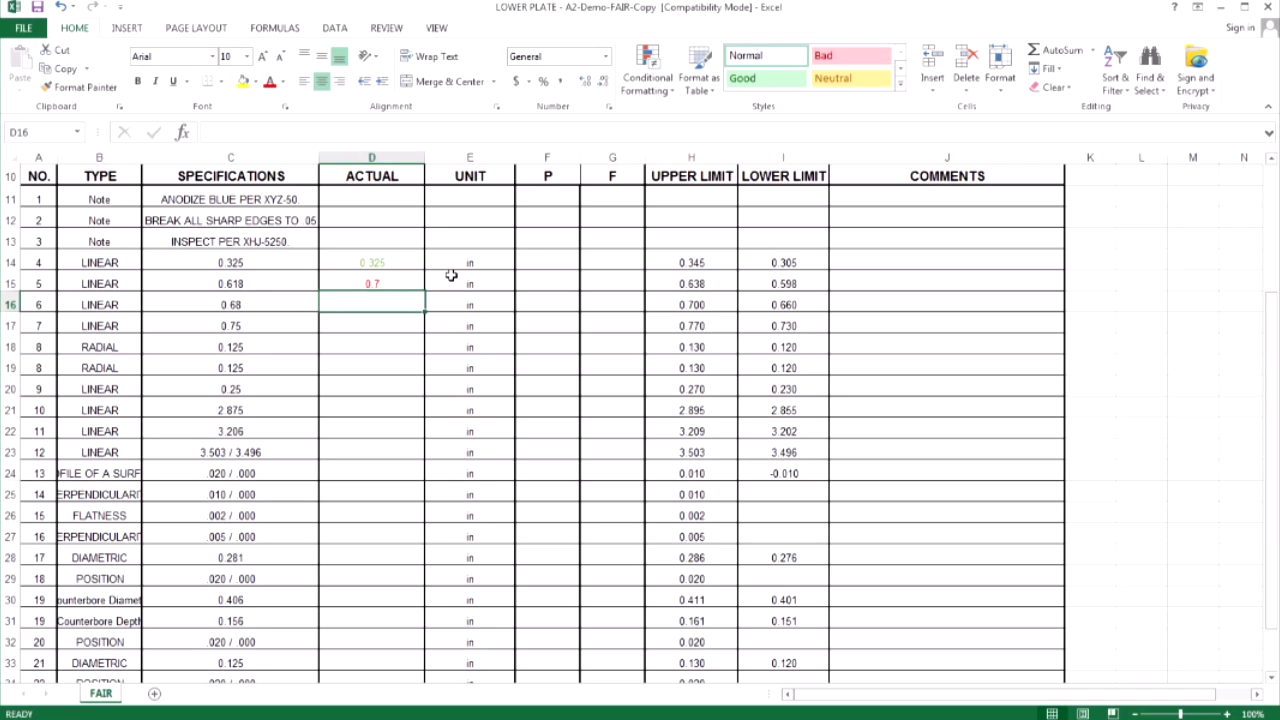